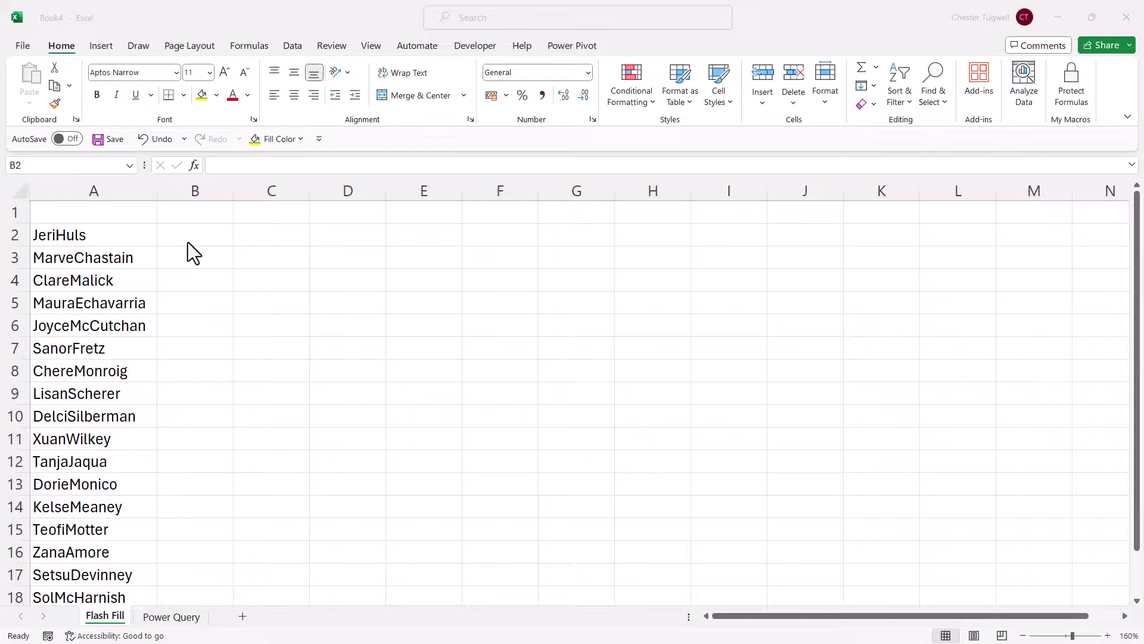
click(193, 230)
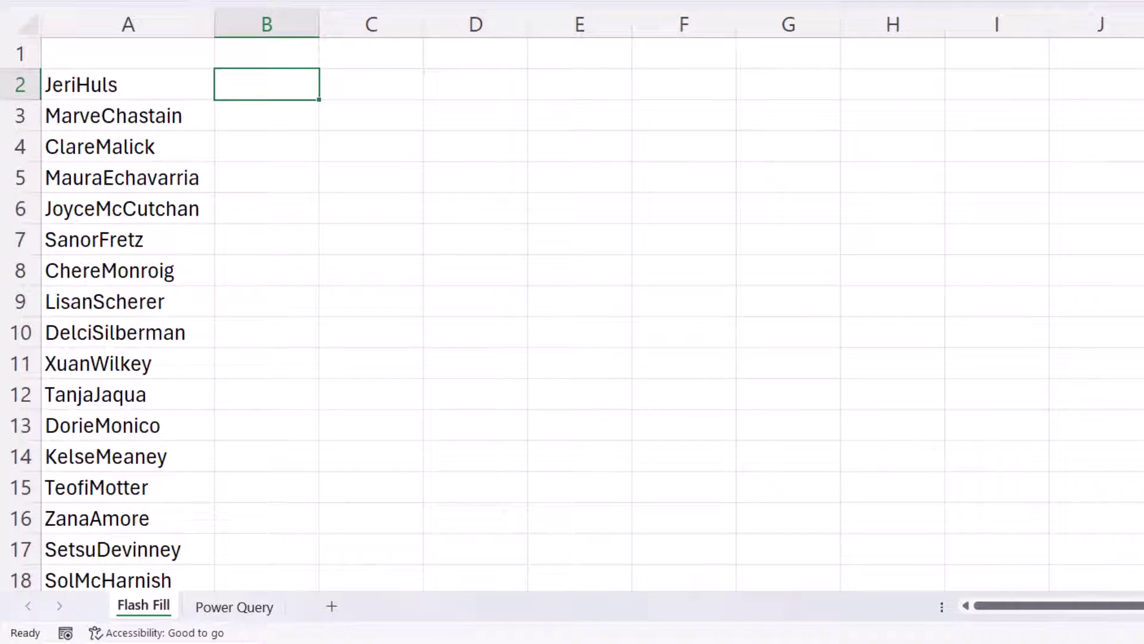
text(Jeri Huls)
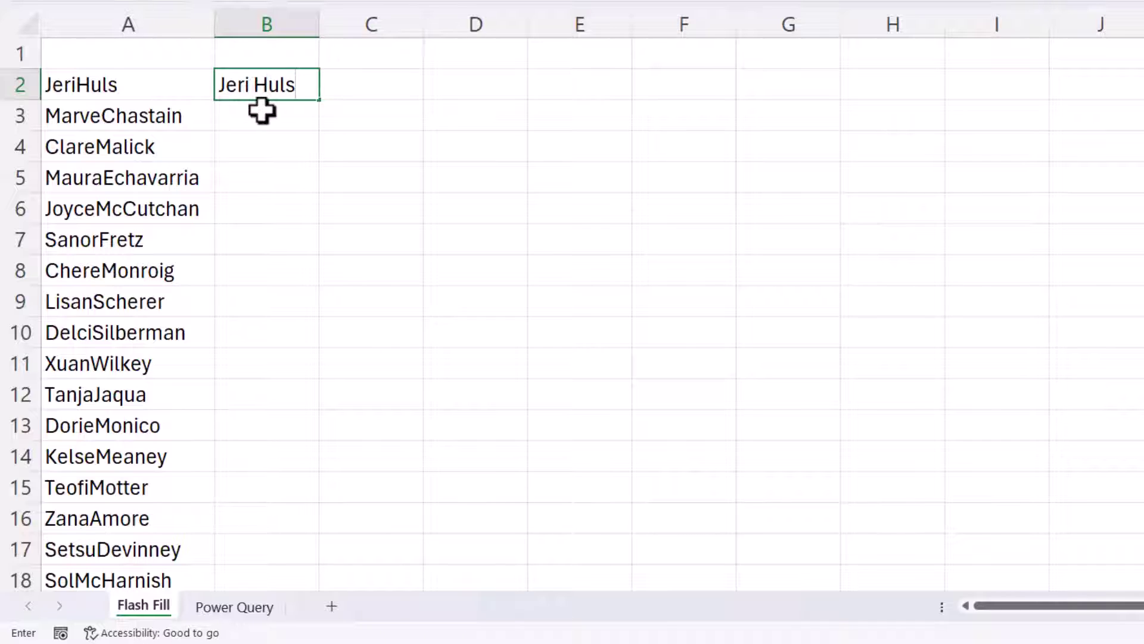
key(Return)
- Try Flash Fill from B2 with Ctrl+E, then undo the filled names
click(256, 84)
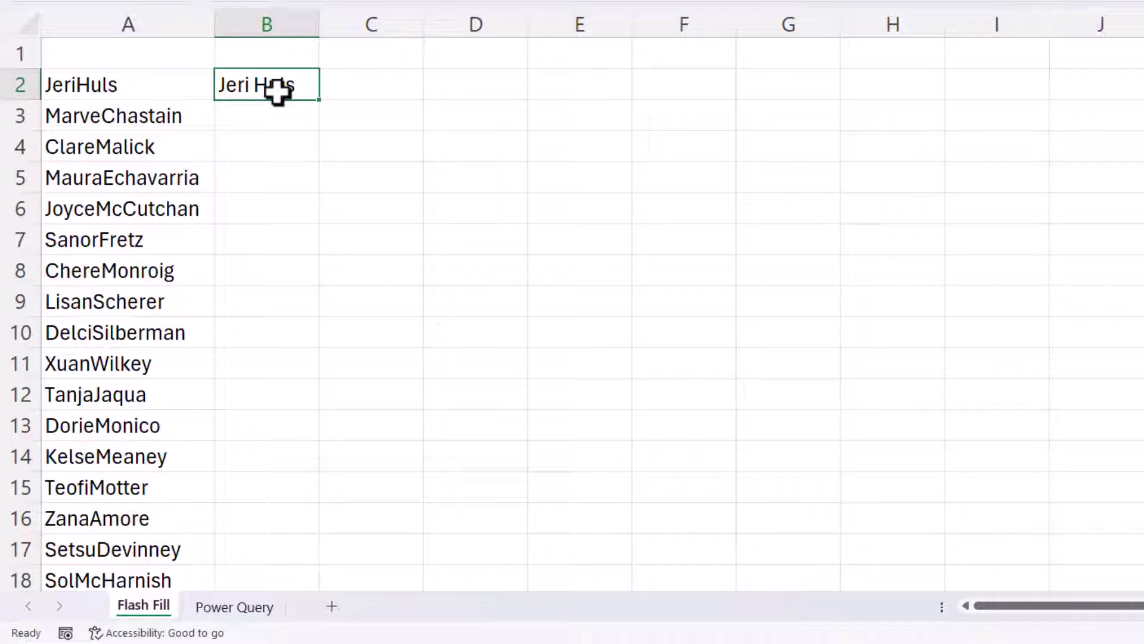
key(ctrl+e)
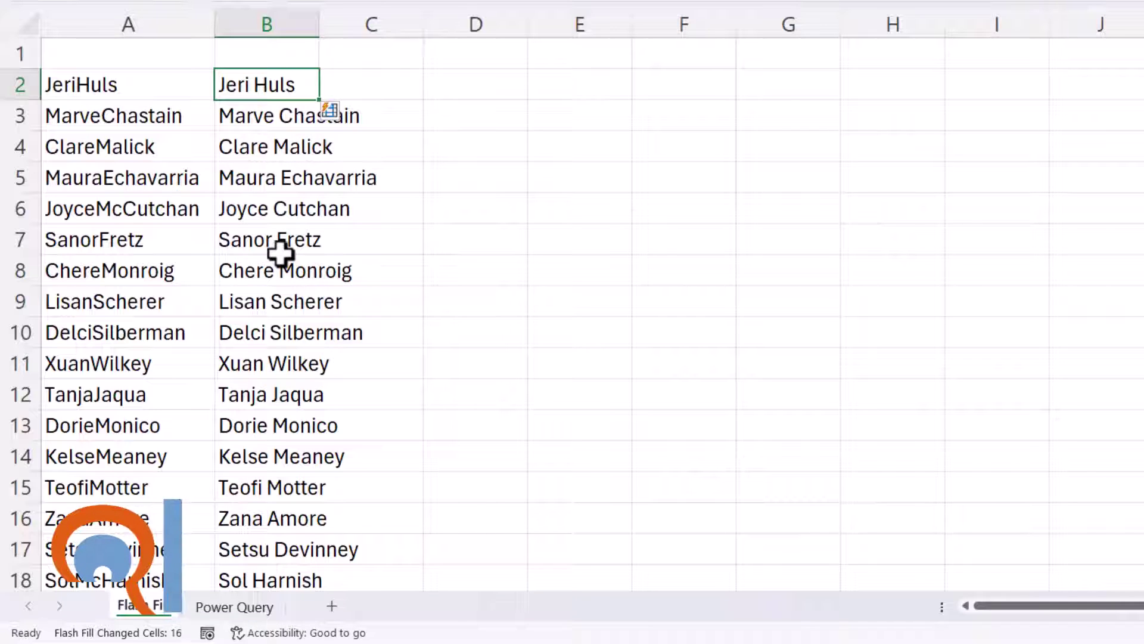
key(ctrl+z)
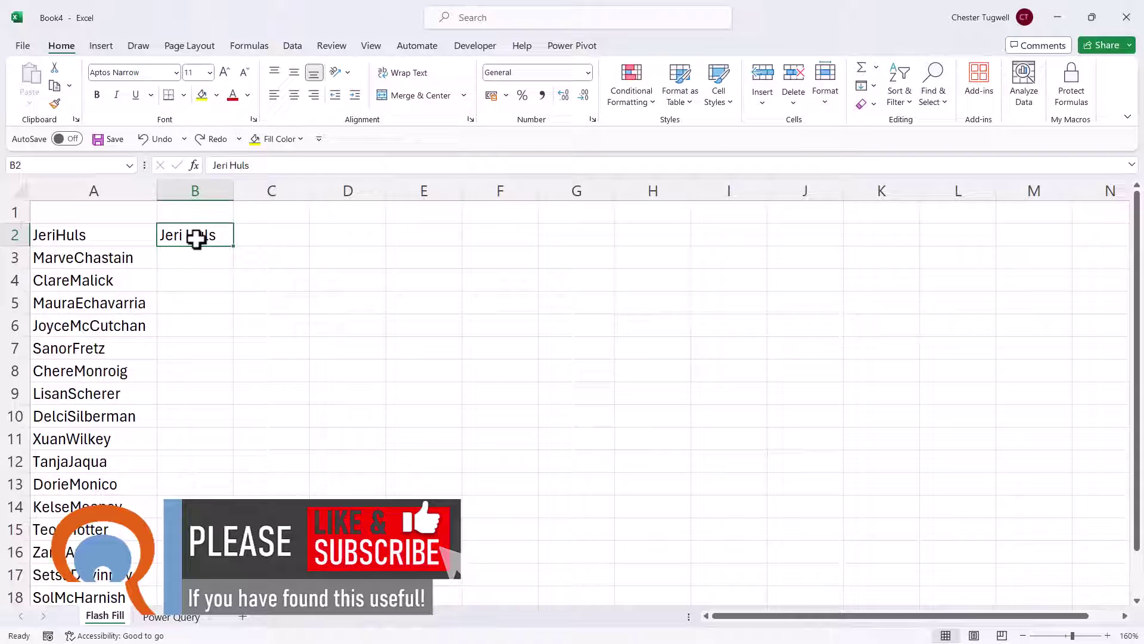
- Flash Fill B3:B18 from the Data tab and scroll through the spaced names
click(294, 46)
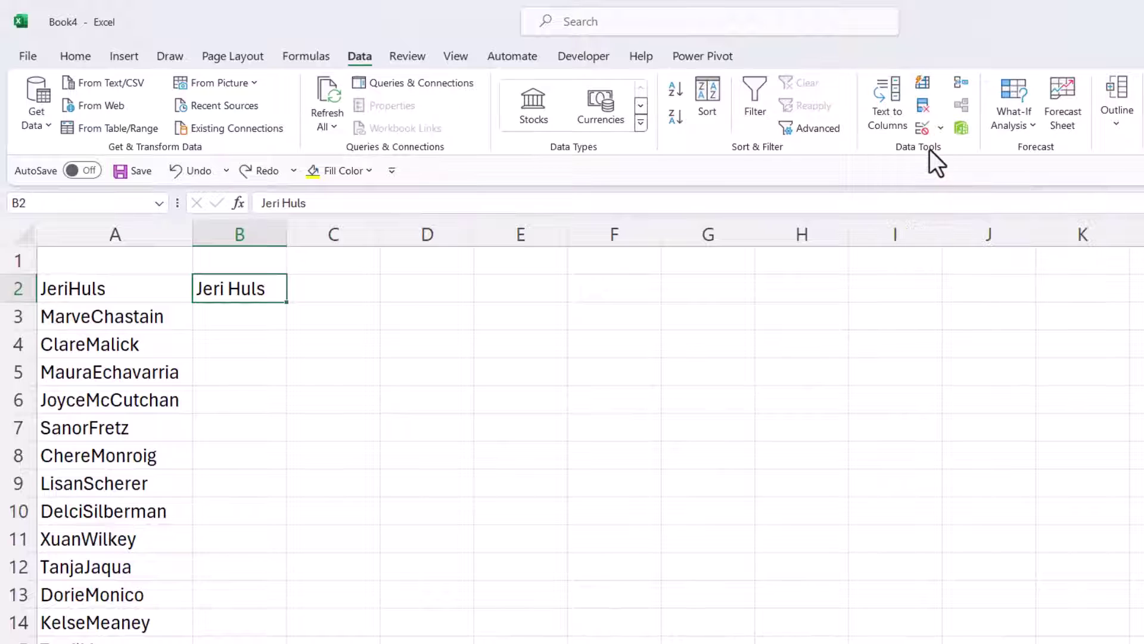
click(923, 84)
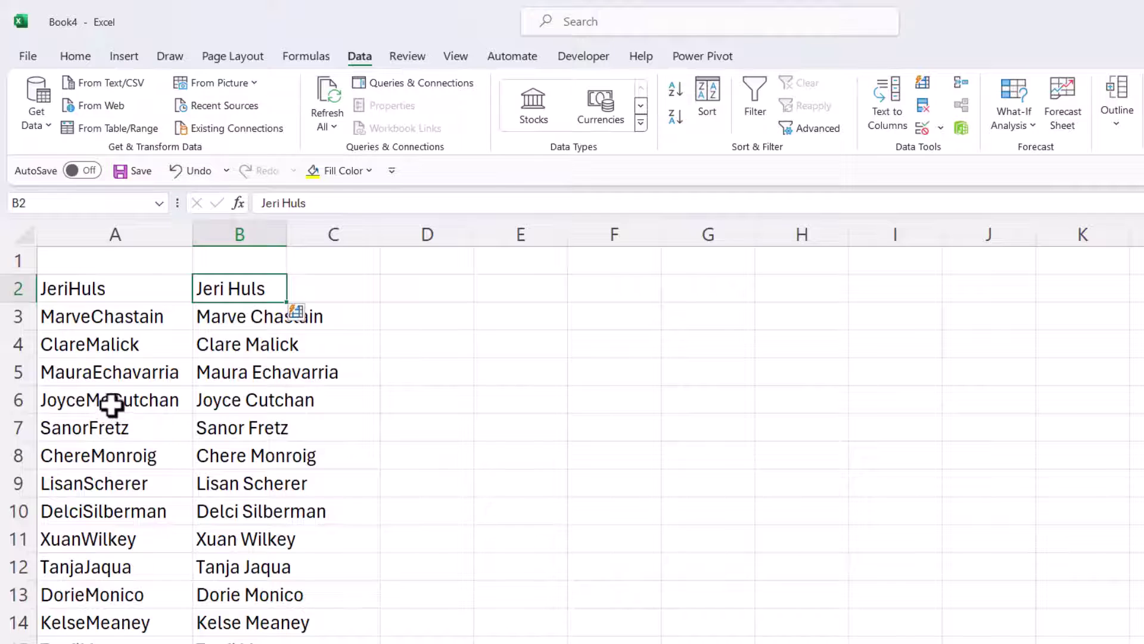
scroll(204, 516, down, 1)
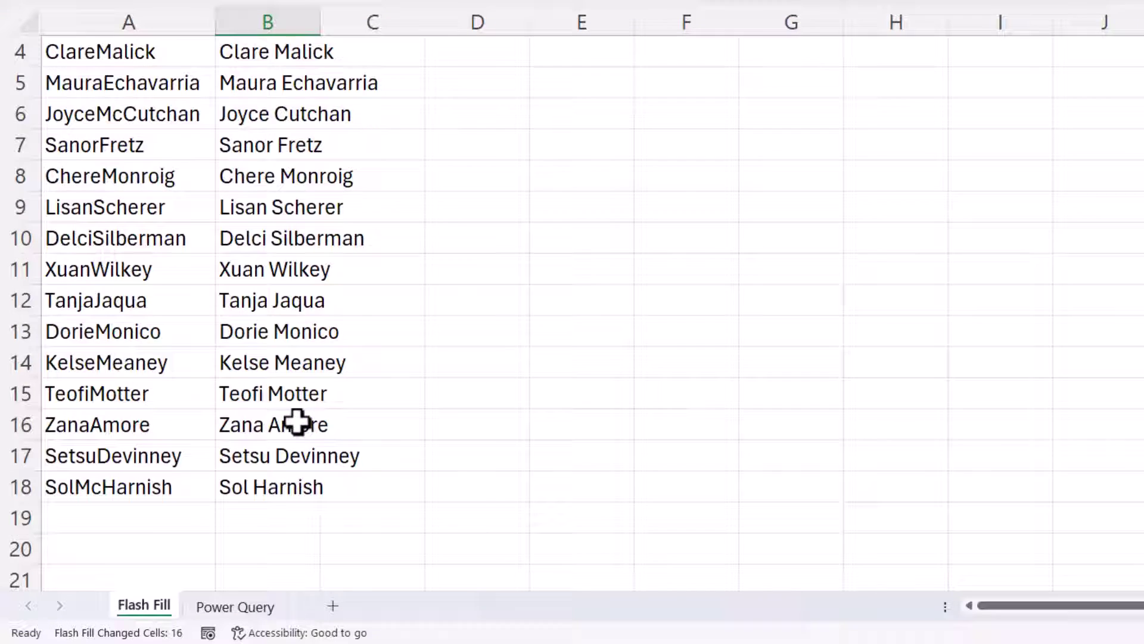
scroll(298, 420, up, 1)
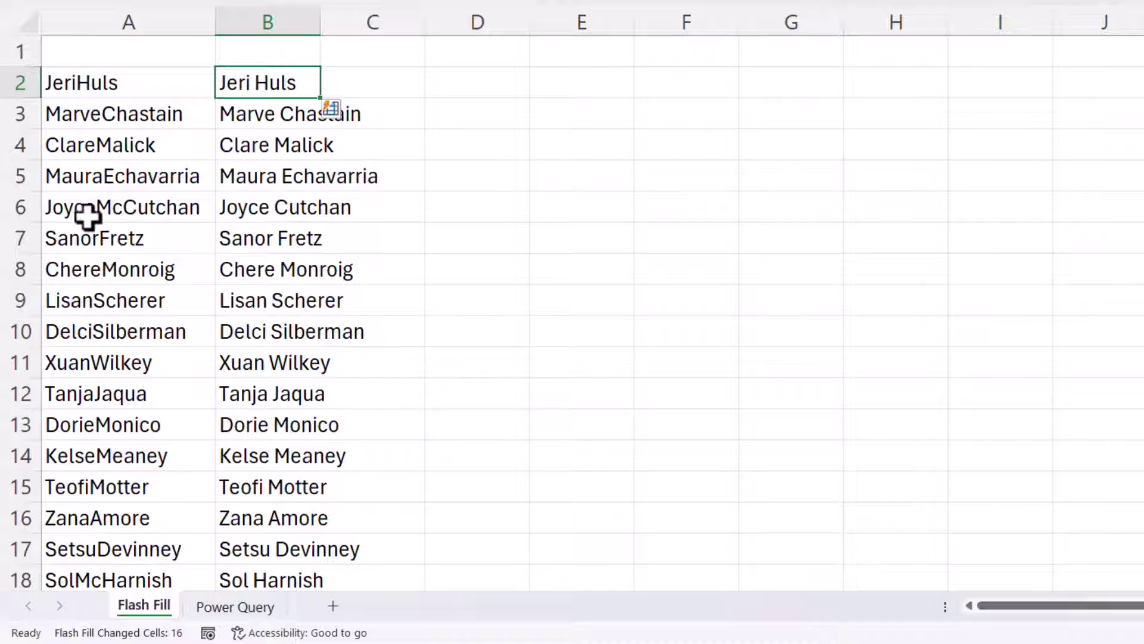
click(278, 204)
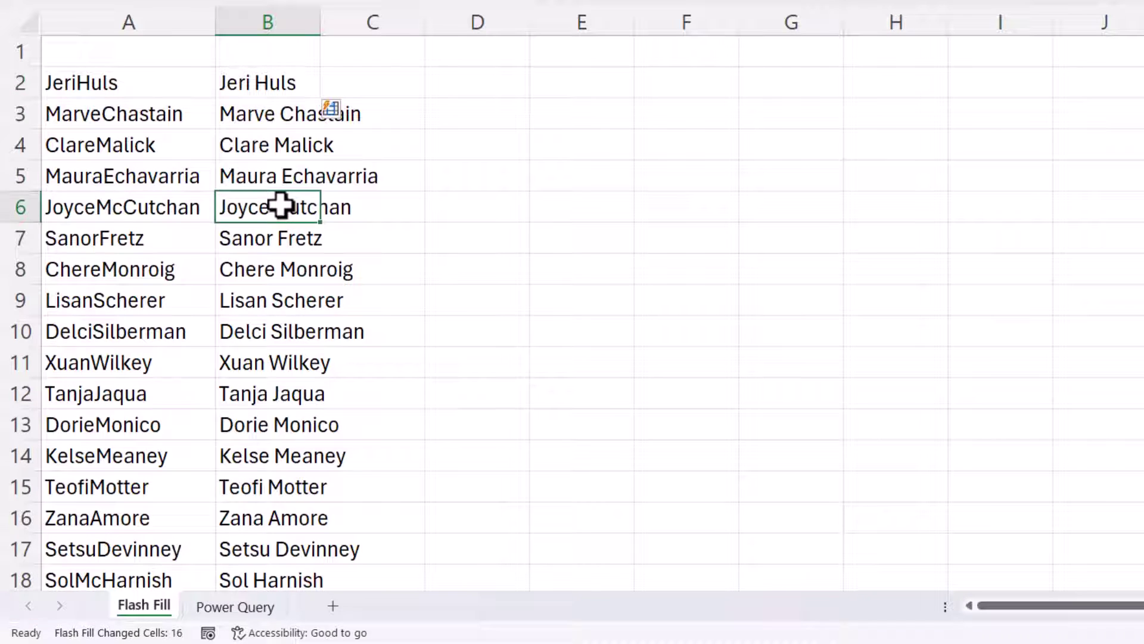
double_click(276, 205)
text(Mc)
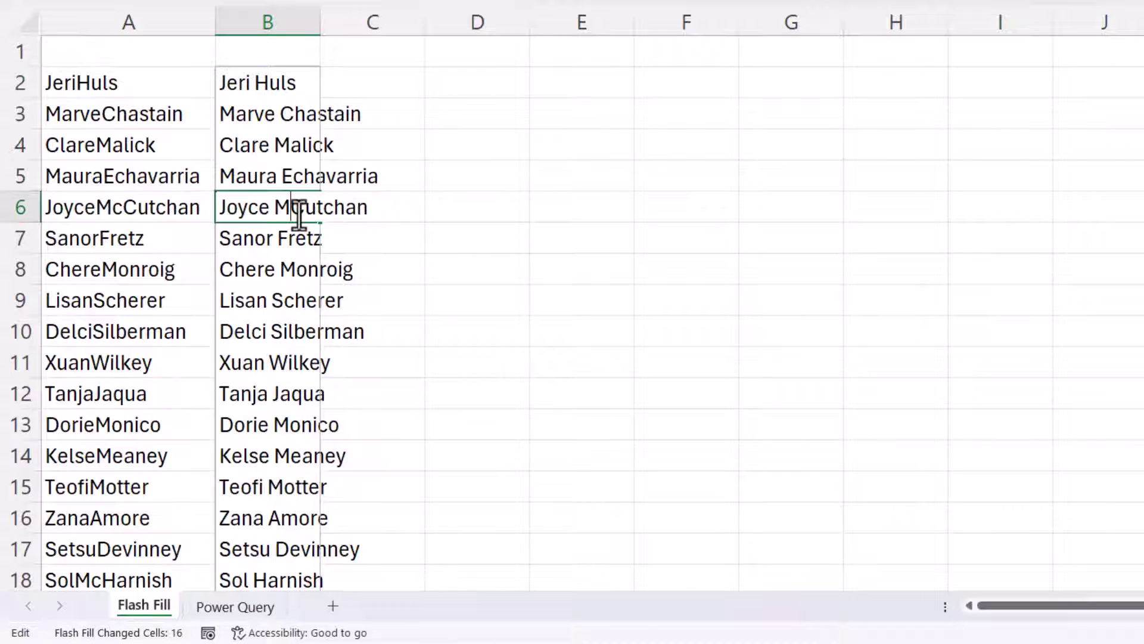
key(Return)
scroll(292, 256, down, 2)
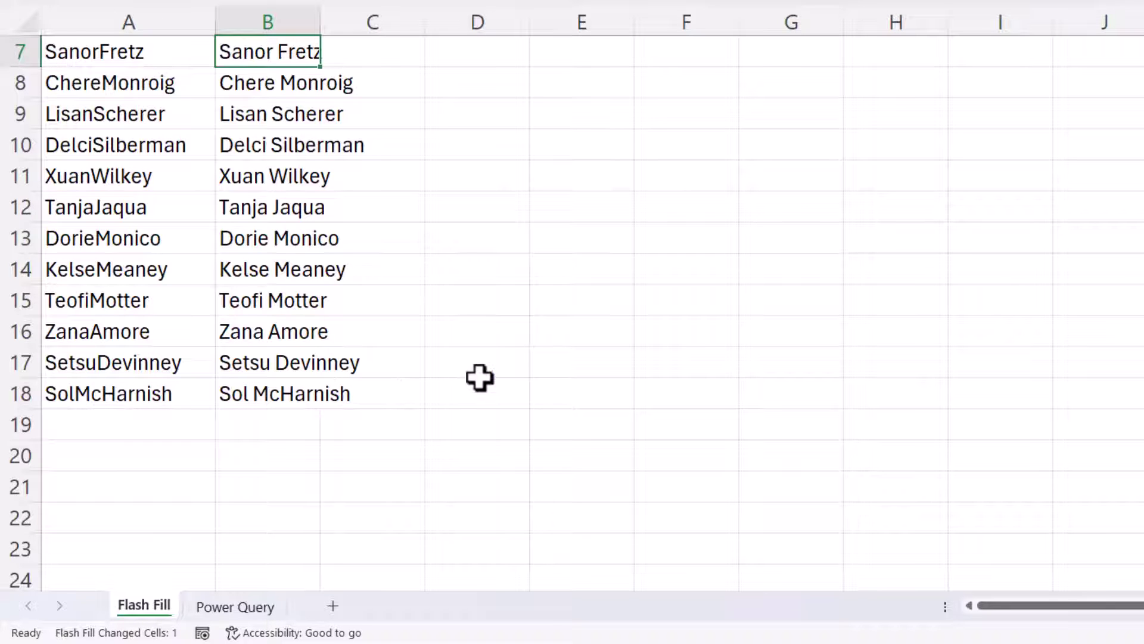
scroll(475, 381, up, 1)
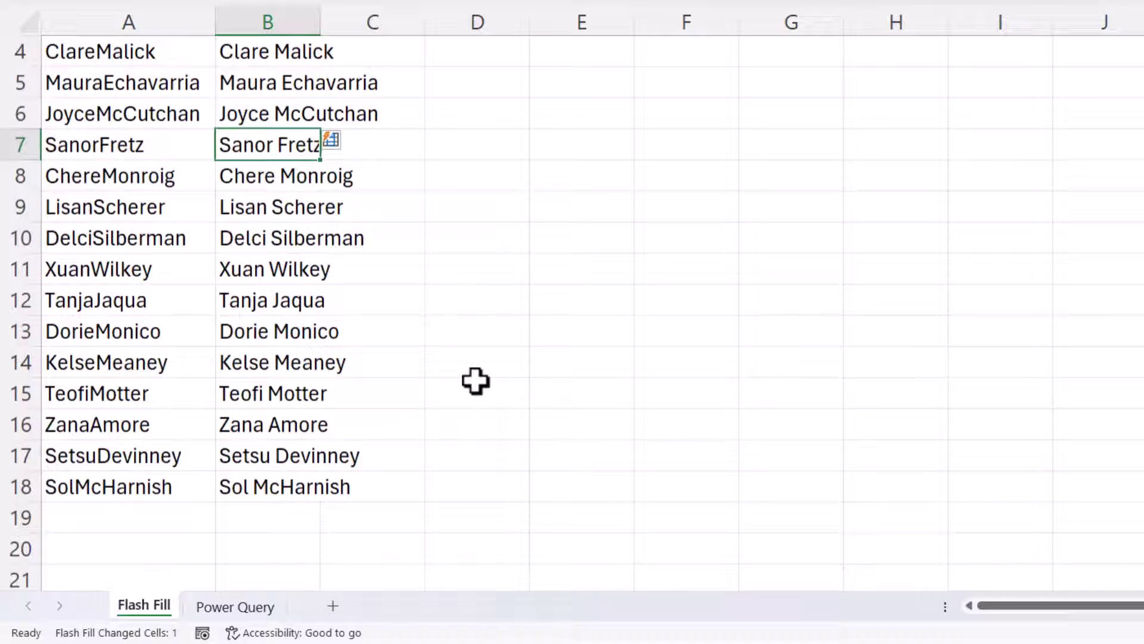
scroll(475, 382, up, 1)
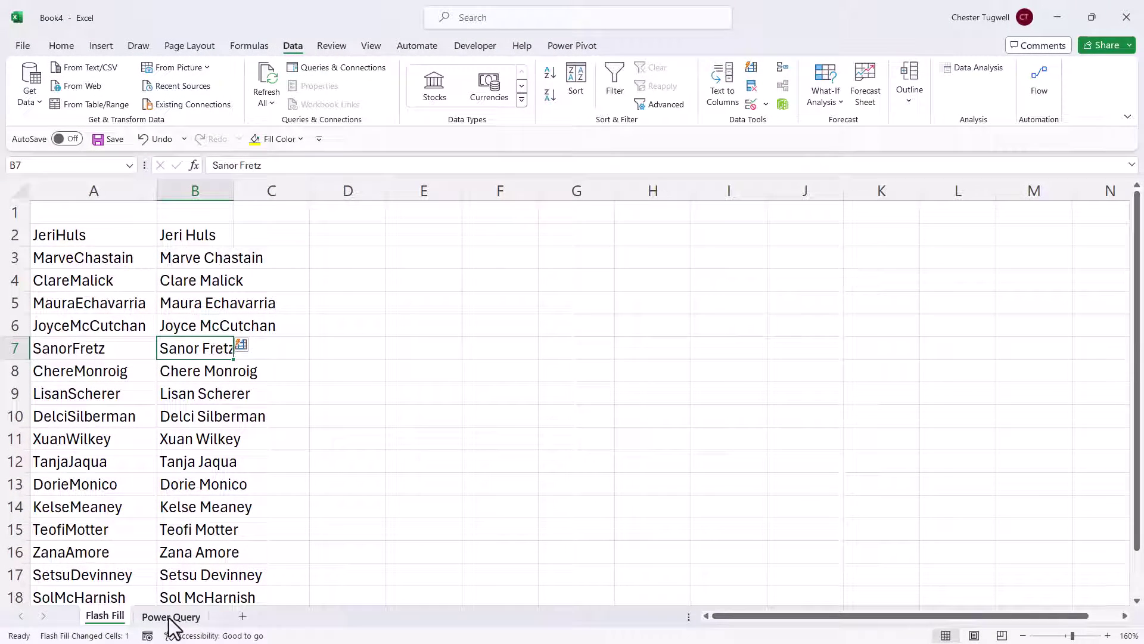
- Load the Power Query sheet's names A2:A18 into the Power Query Editor as a table
click(171, 617)
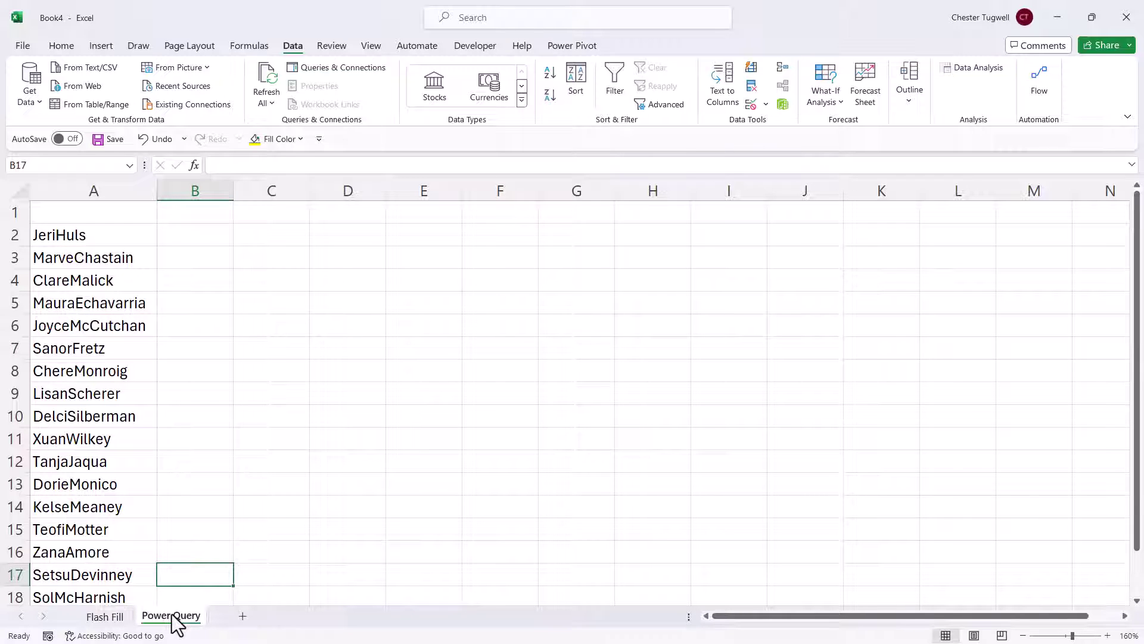
click(149, 279)
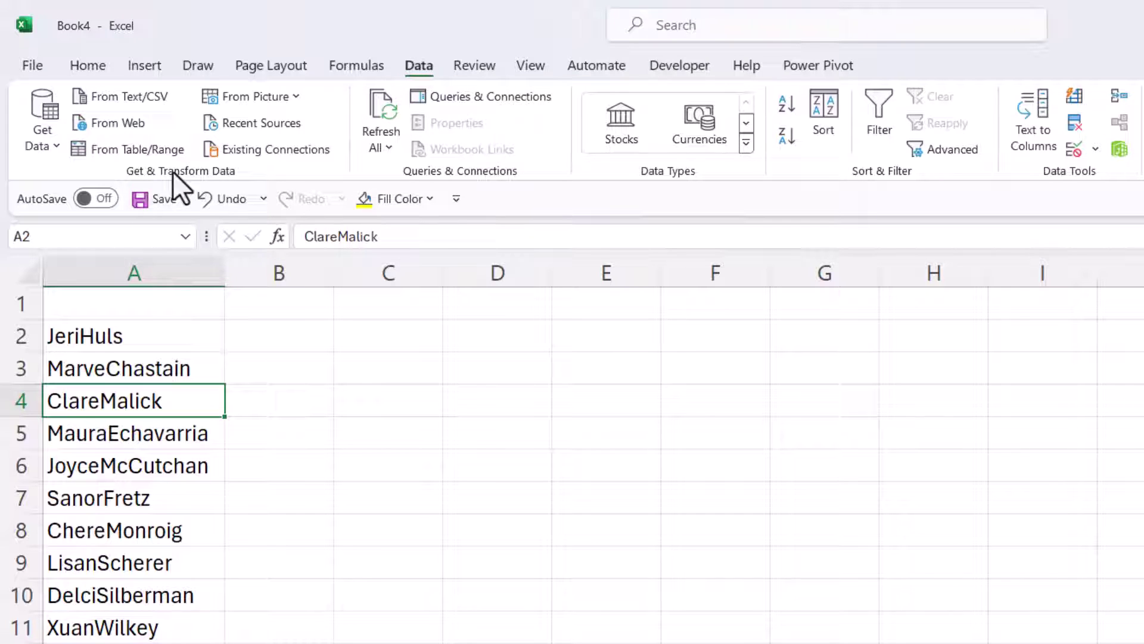
click(130, 149)
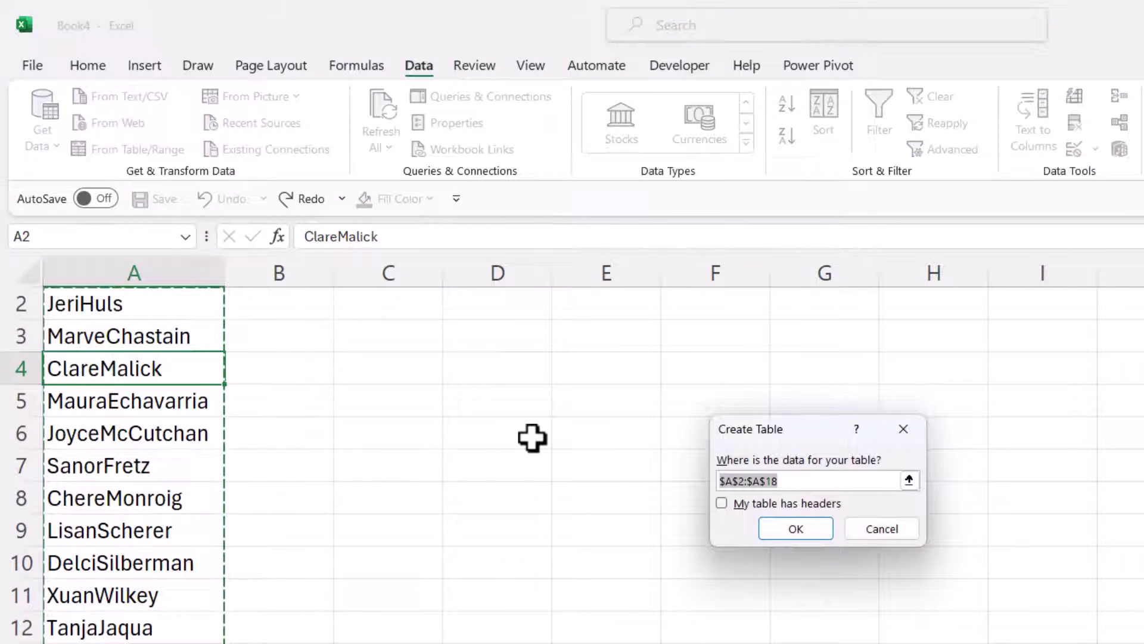
click(771, 525)
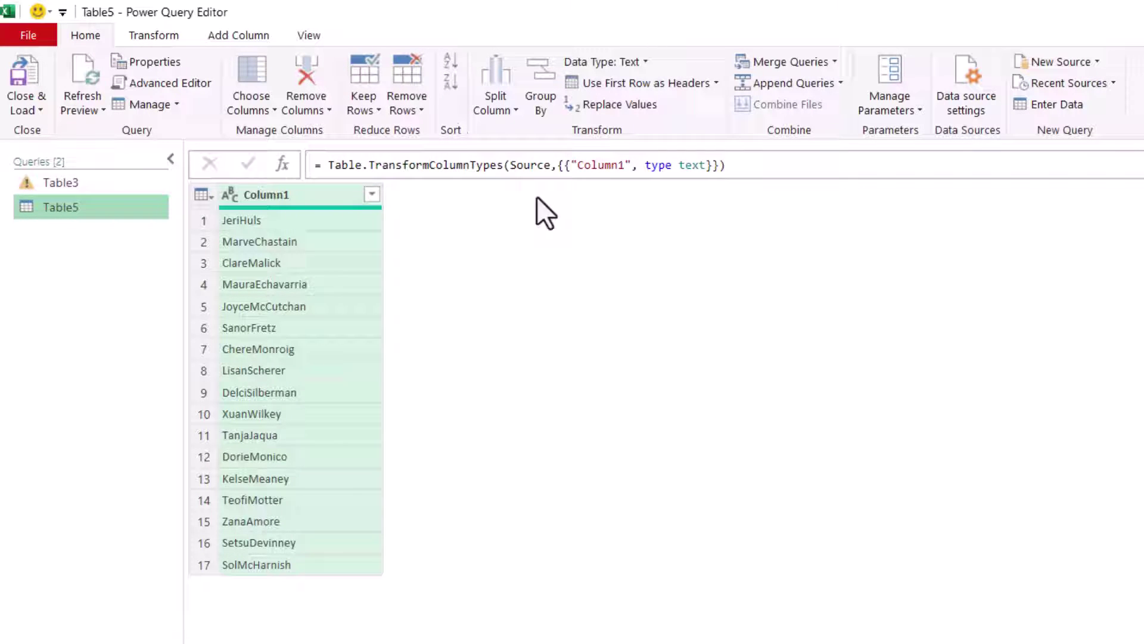
- Split the names at lowercase-to-uppercase changes, then select Column1.2 and Column1.3
click(495, 103)
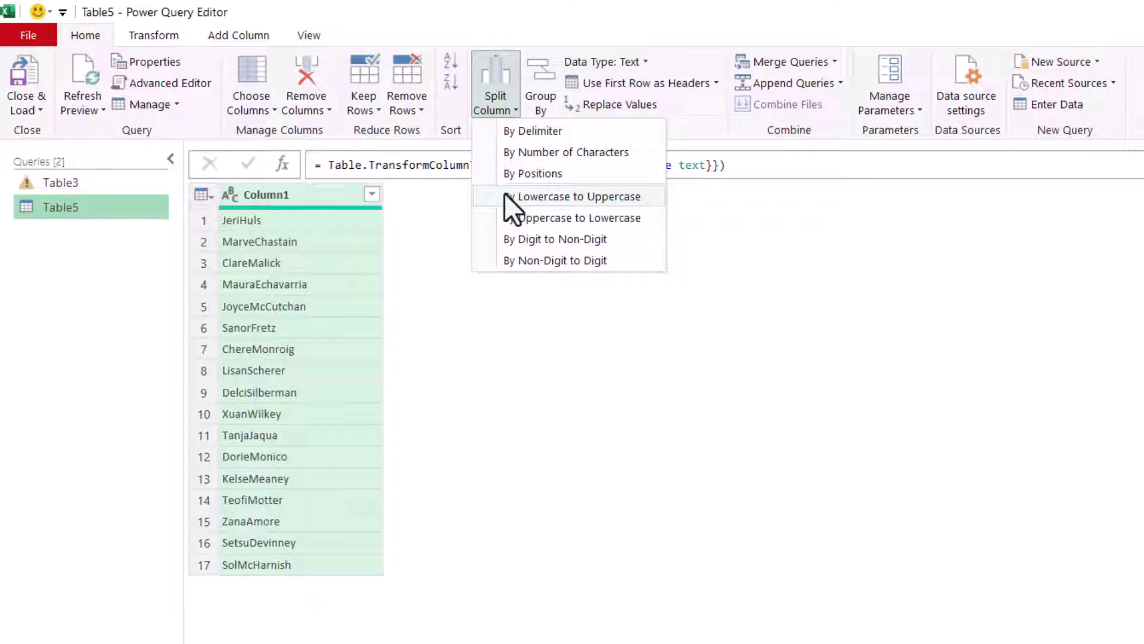
click(600, 196)
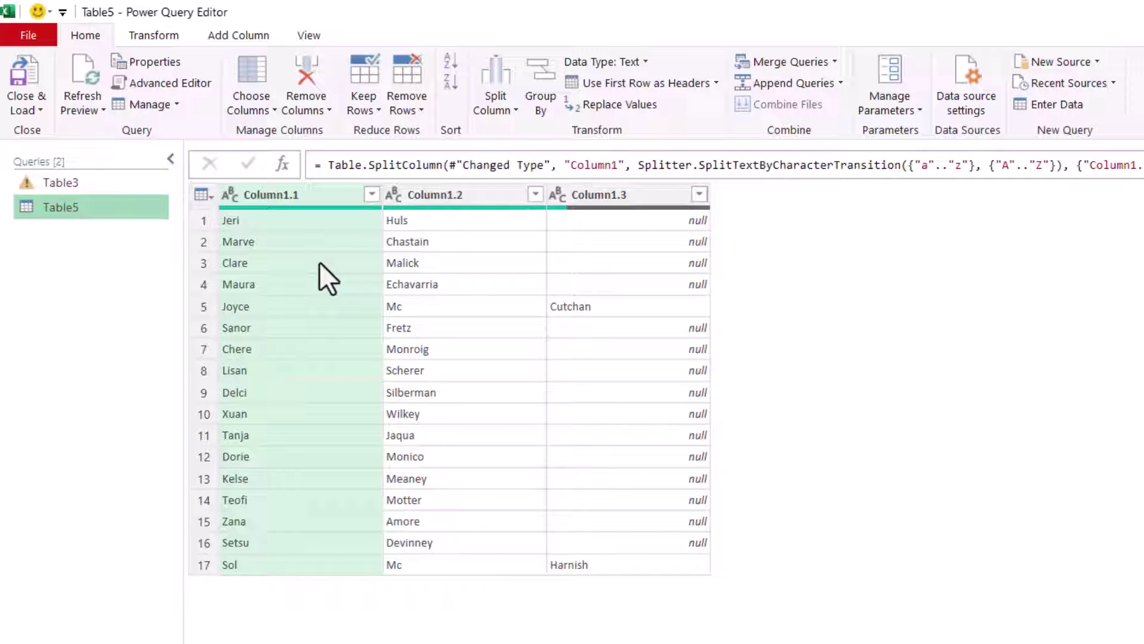
click(468, 197)
ctrl+click(580, 196)
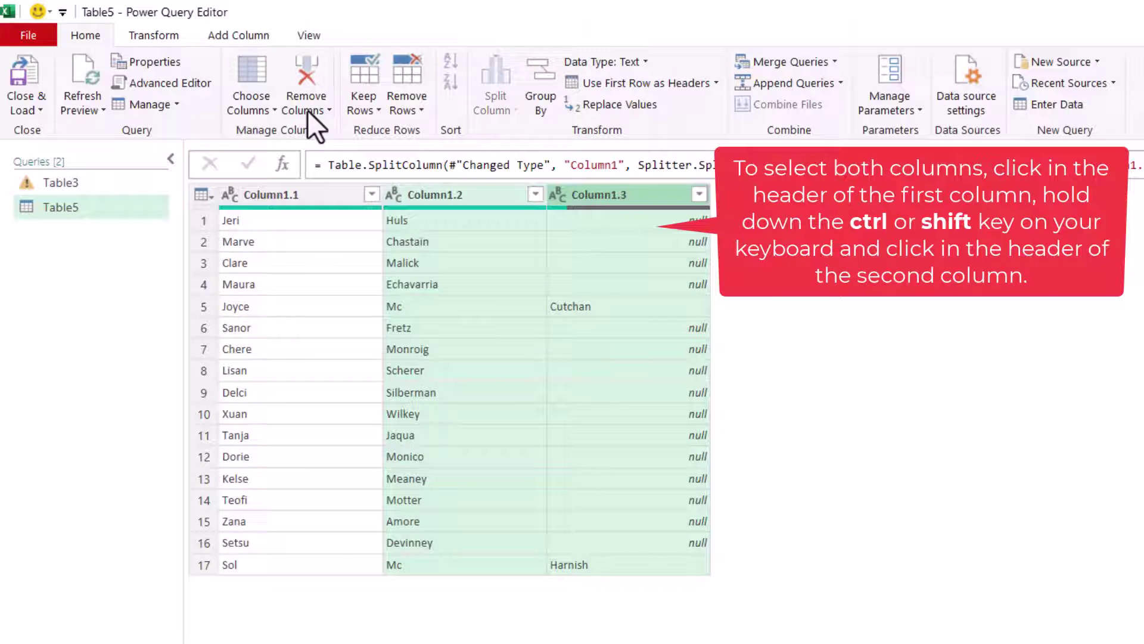
- Merge Column1.2 and Column1.3 without a separator, then merge Column1.1 with Merged using a space
click(155, 36)
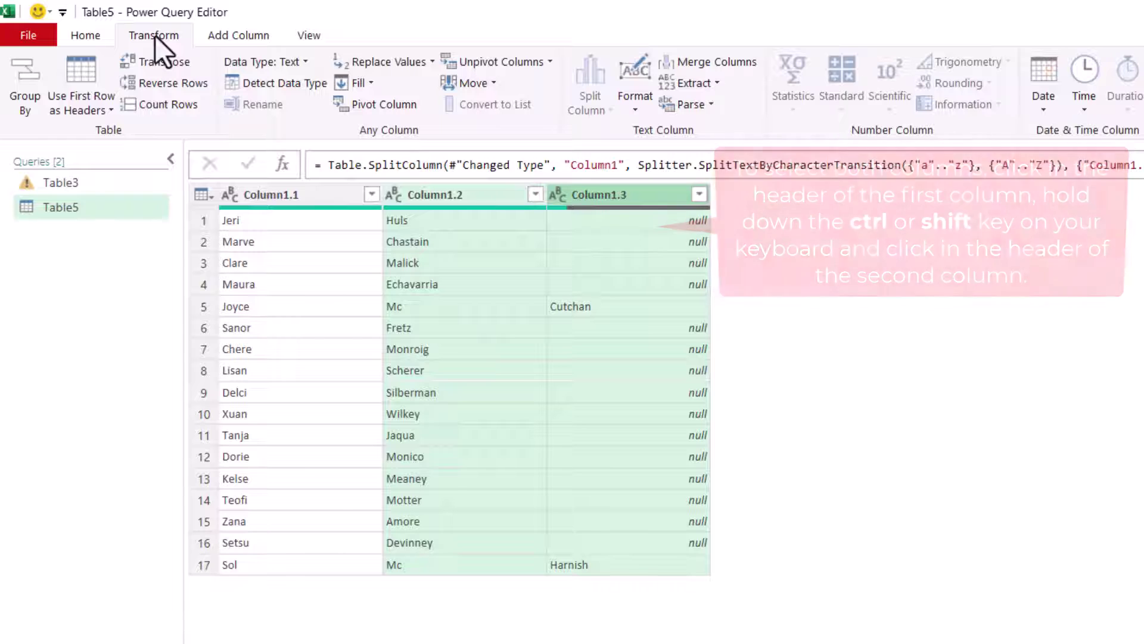
click(703, 59)
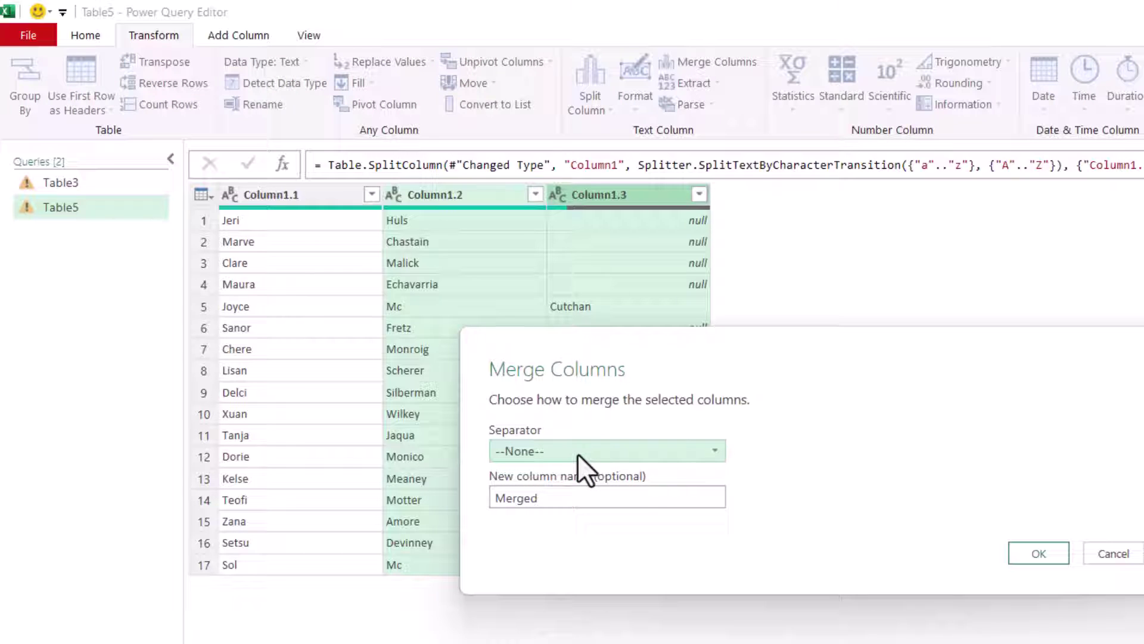
click(1035, 551)
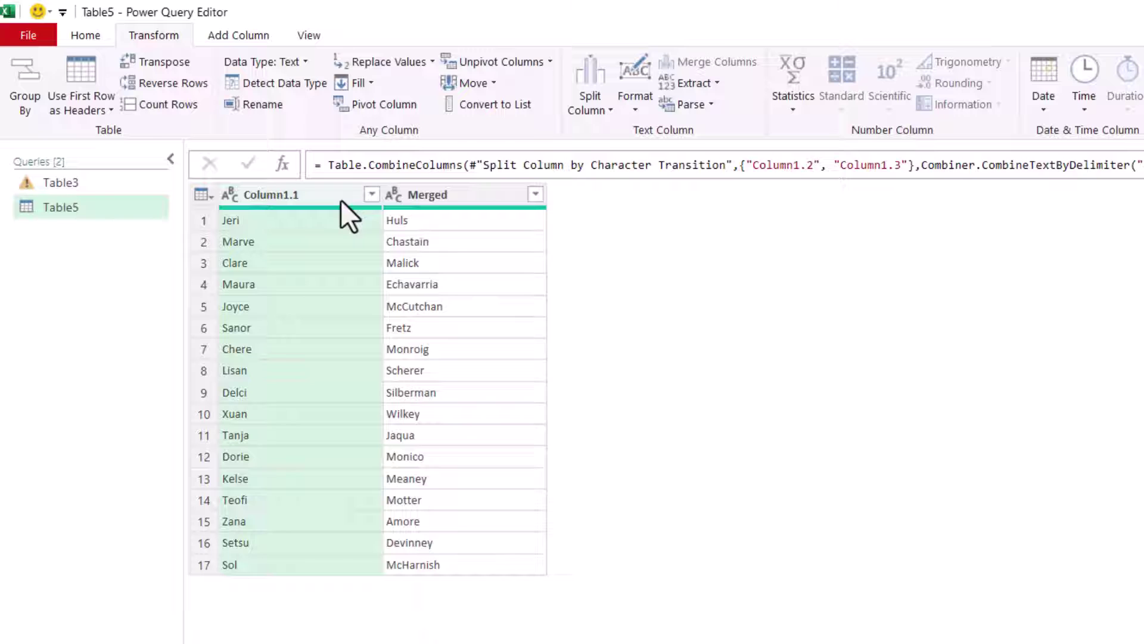
ctrl+click(445, 194)
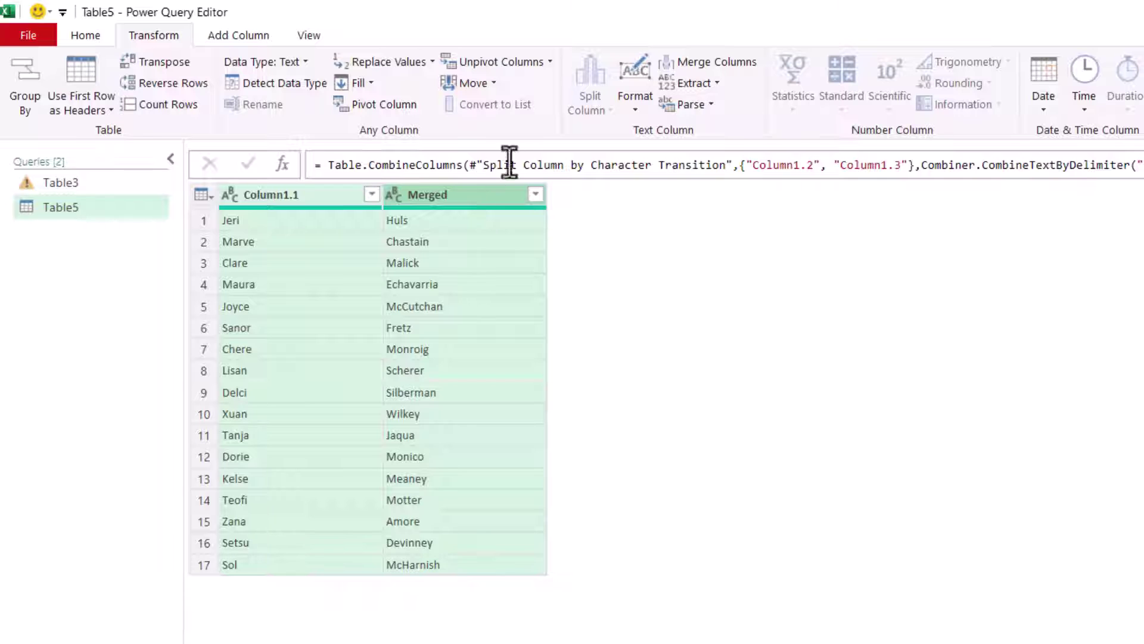
click(722, 59)
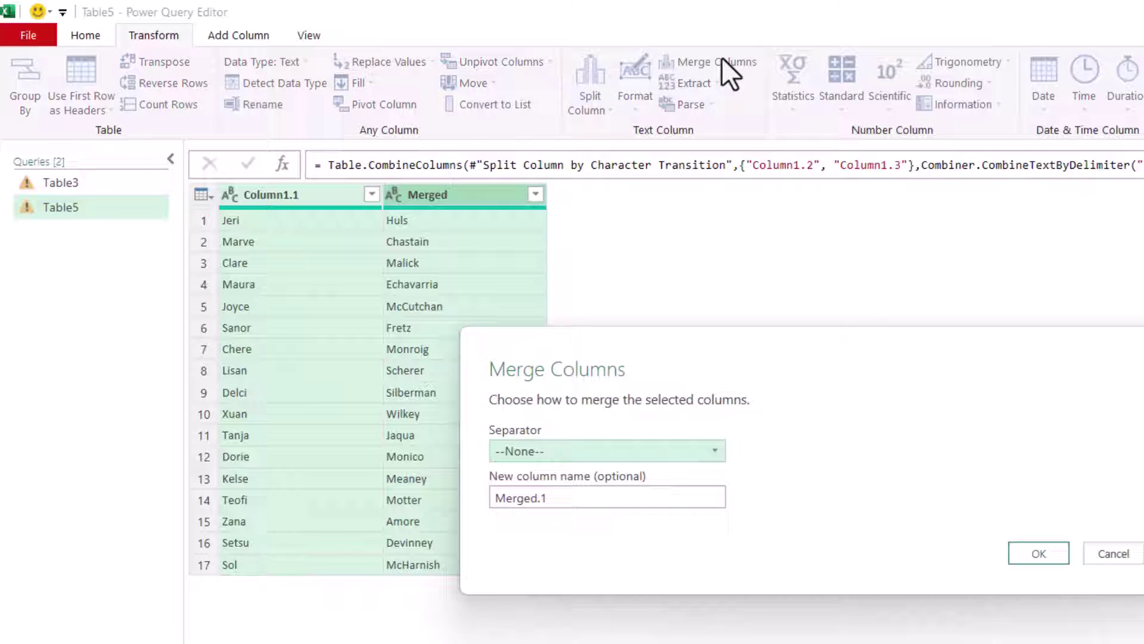
click(720, 448)
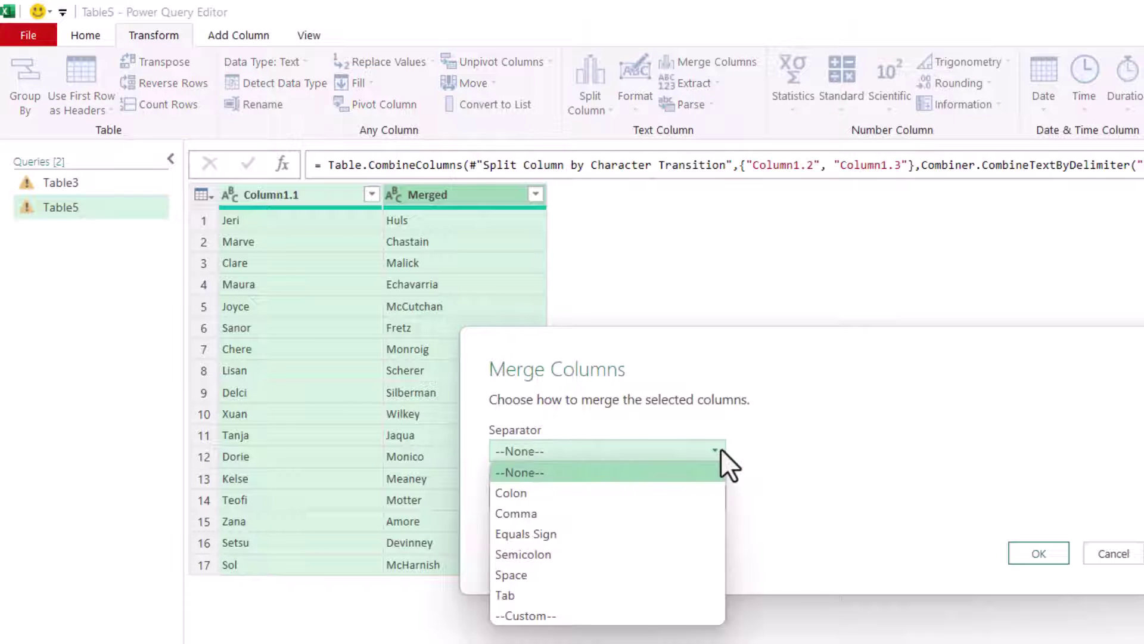
click(530, 576)
click(1026, 555)
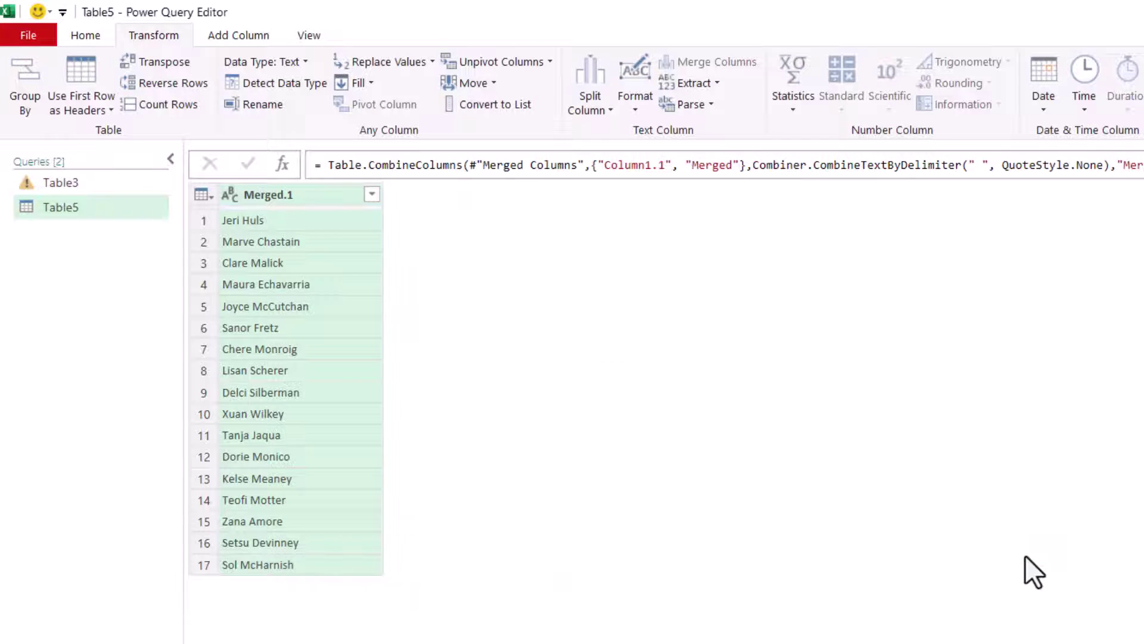
- Rename the merged column to 'Name' and close and load the query into Excel
double_click(290, 196)
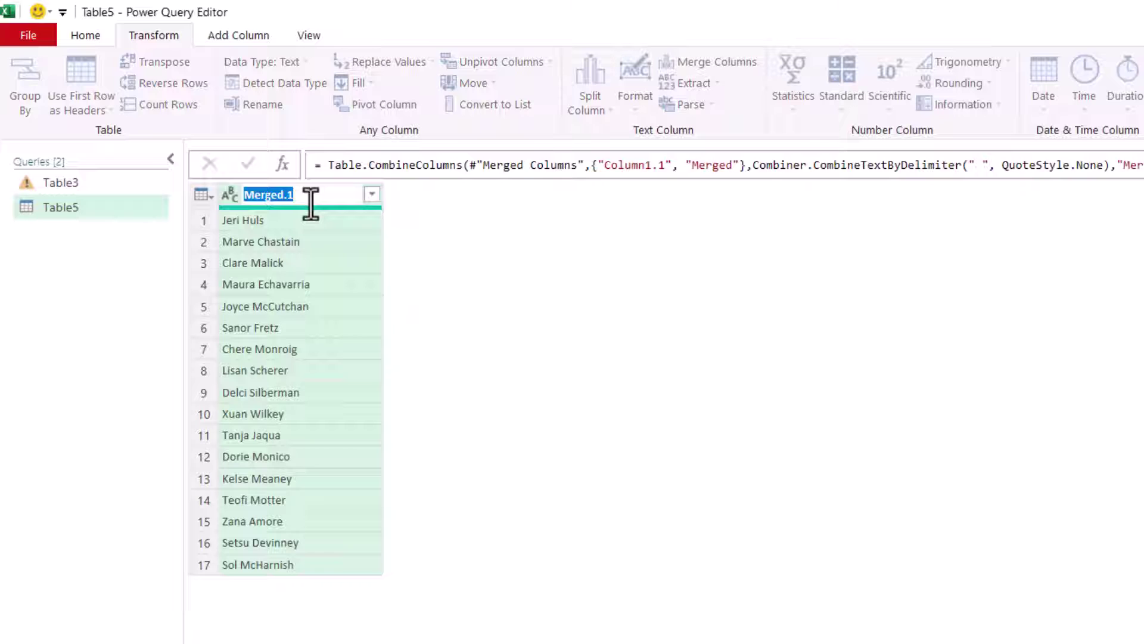
text(Name)
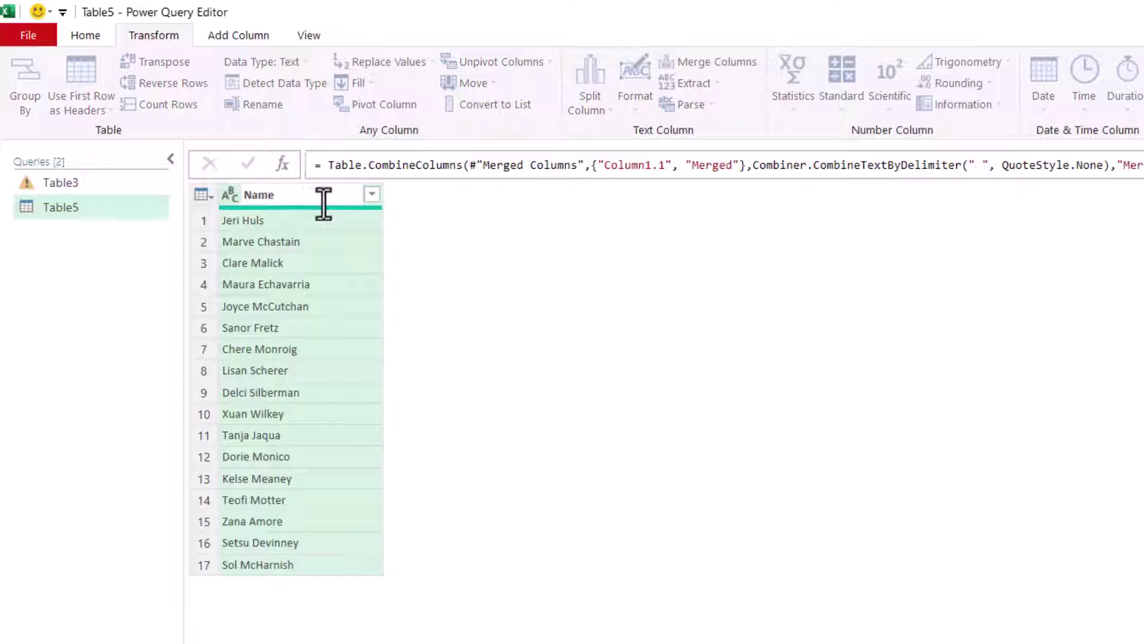
click(481, 248)
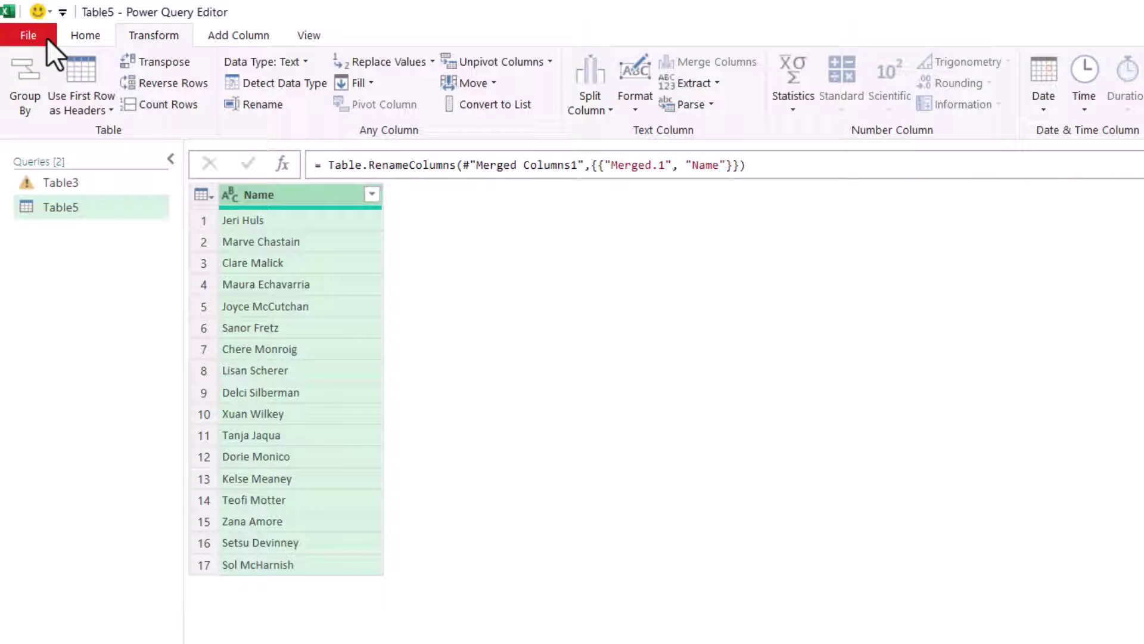
click(83, 34)
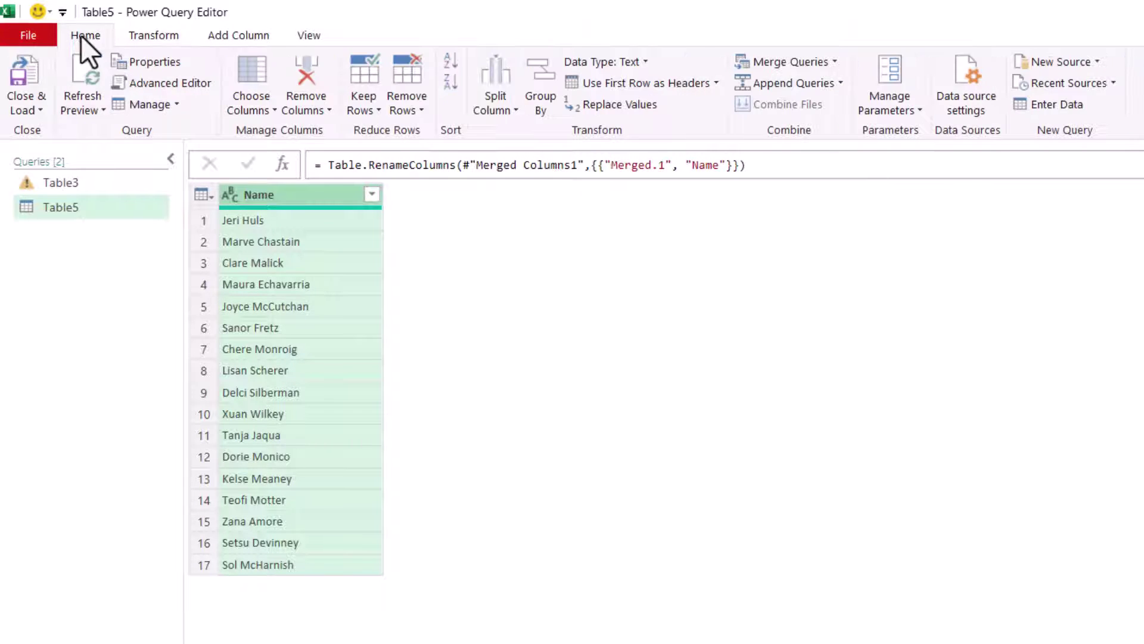
click(35, 108)
click(49, 131)
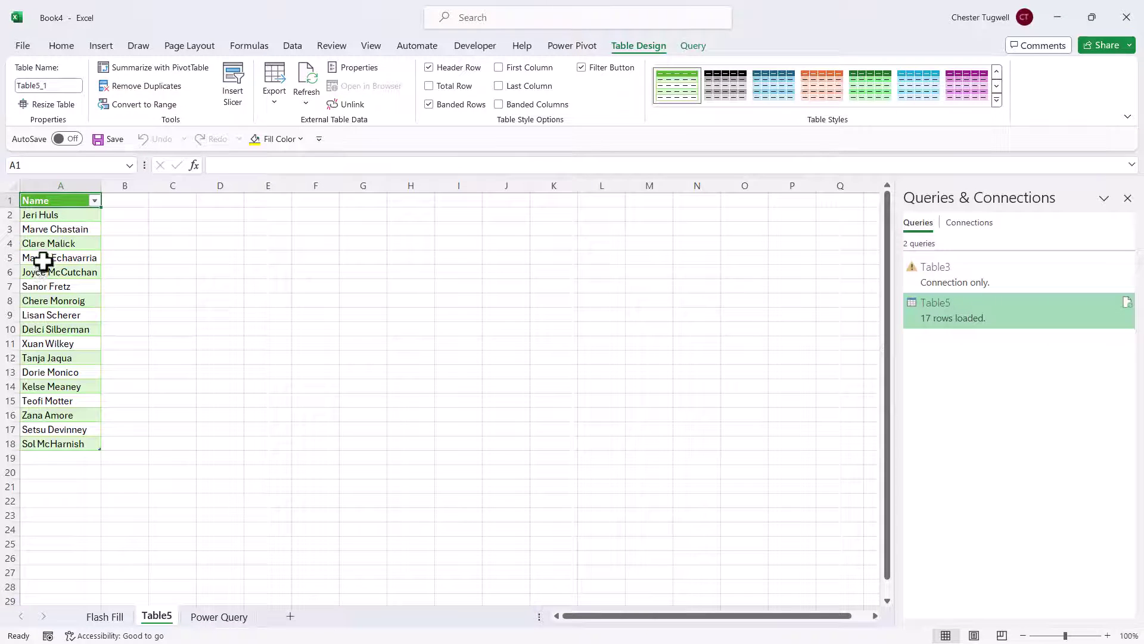
- Add the new entry 'JohnSmith' in cell A20 of the Power Query sheet
click(219, 617)
scroll(197, 512, down, 2)
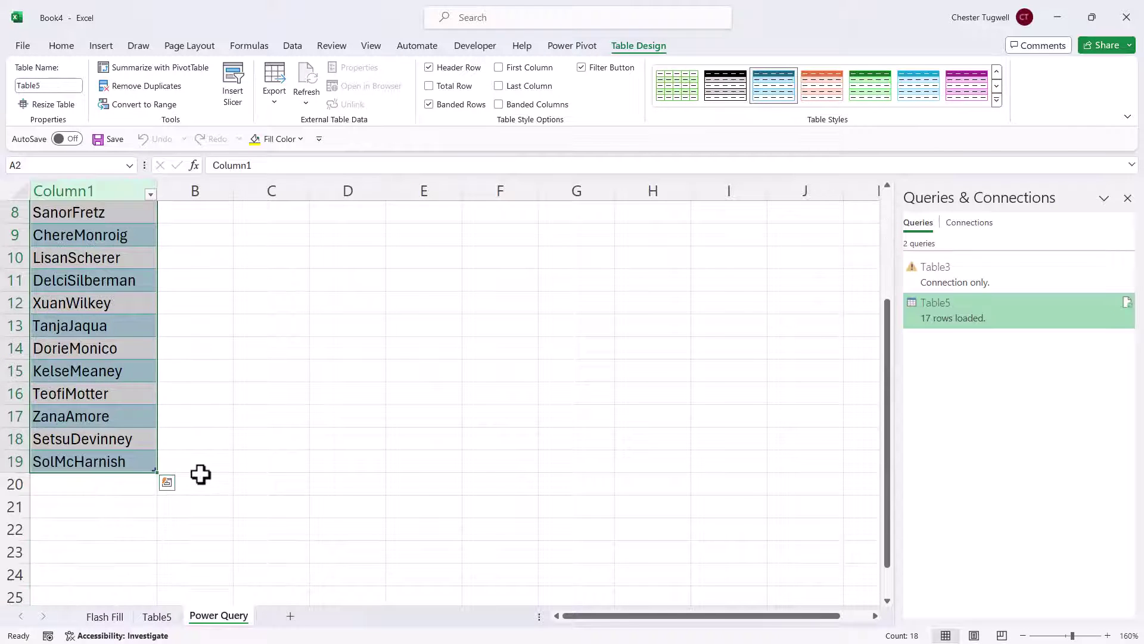
click(76, 485)
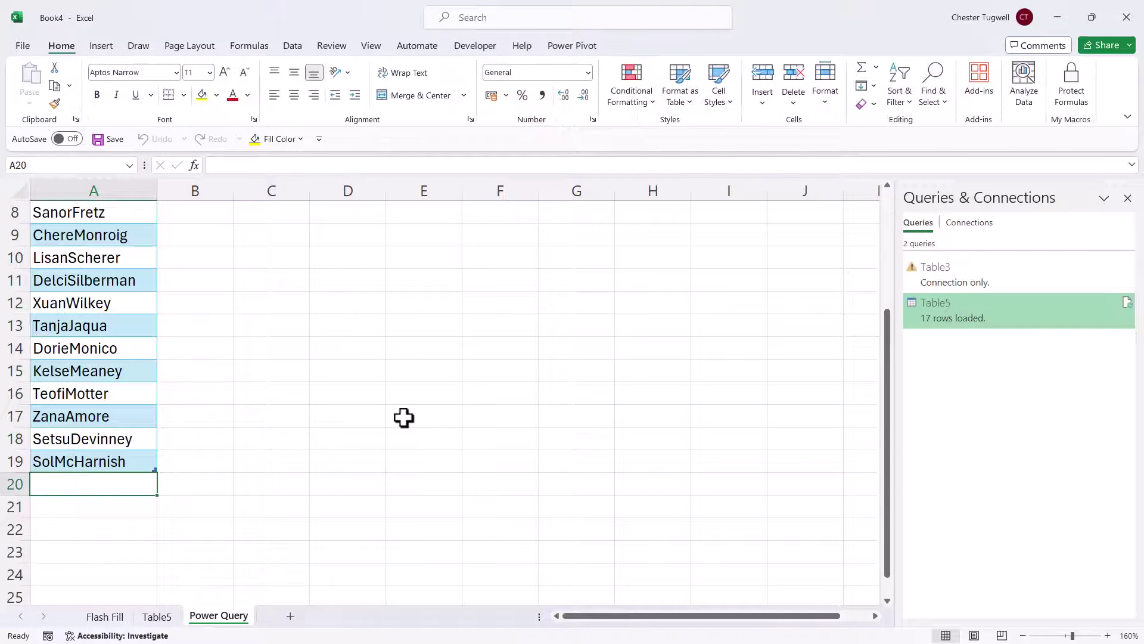
text(JohnSmith)
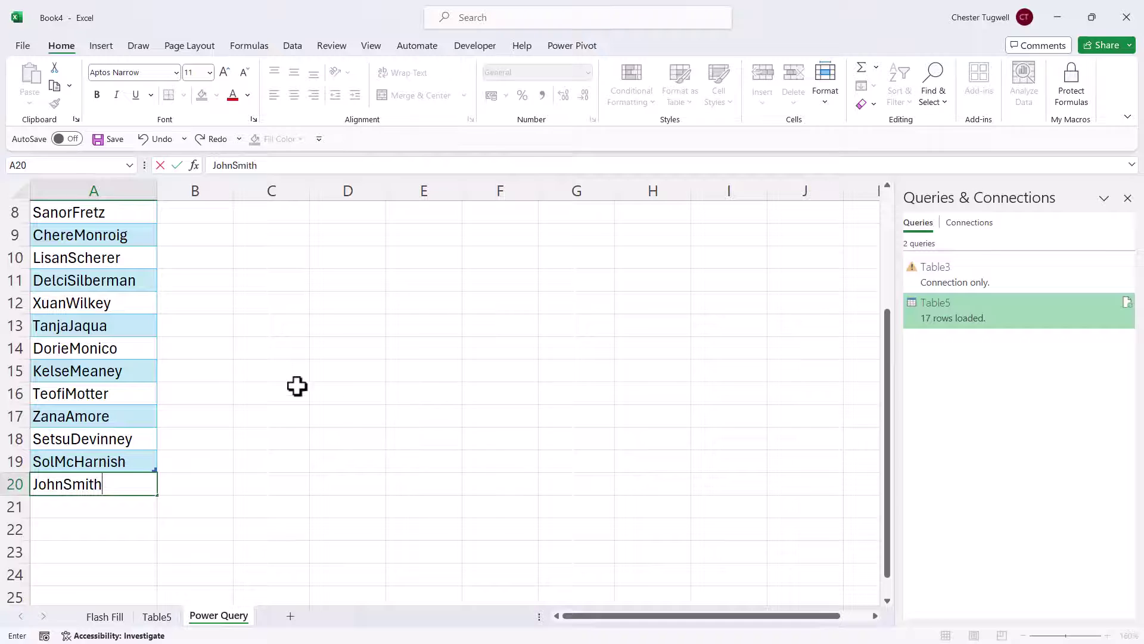
click(104, 444)
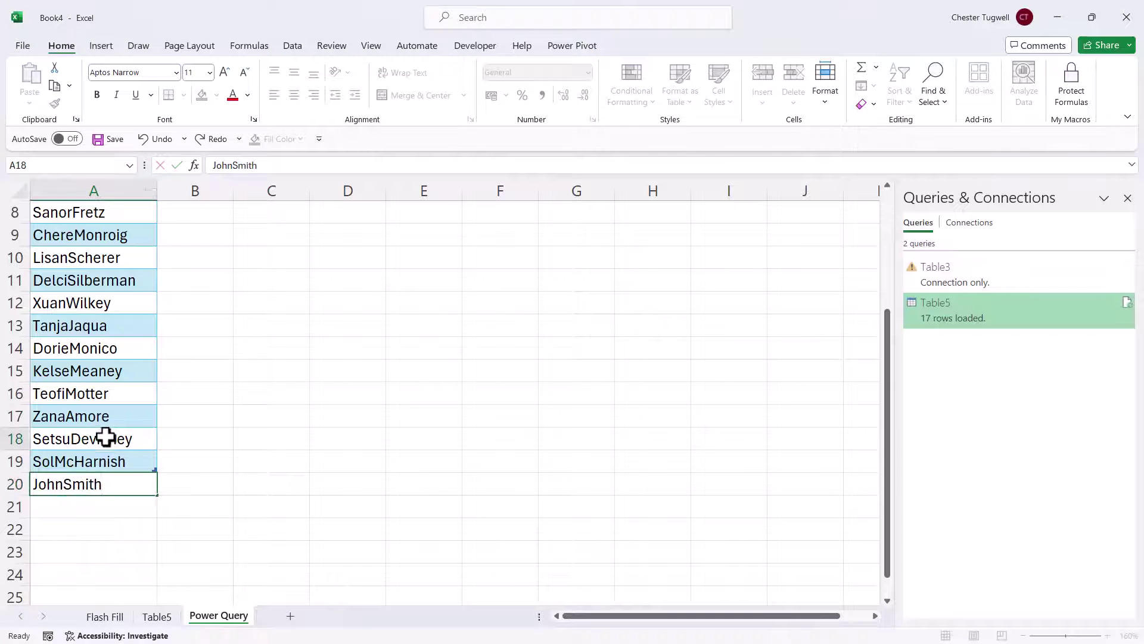
- Refresh the Name table on the Table5 sheet so John Smith appears in row 19
click(159, 617)
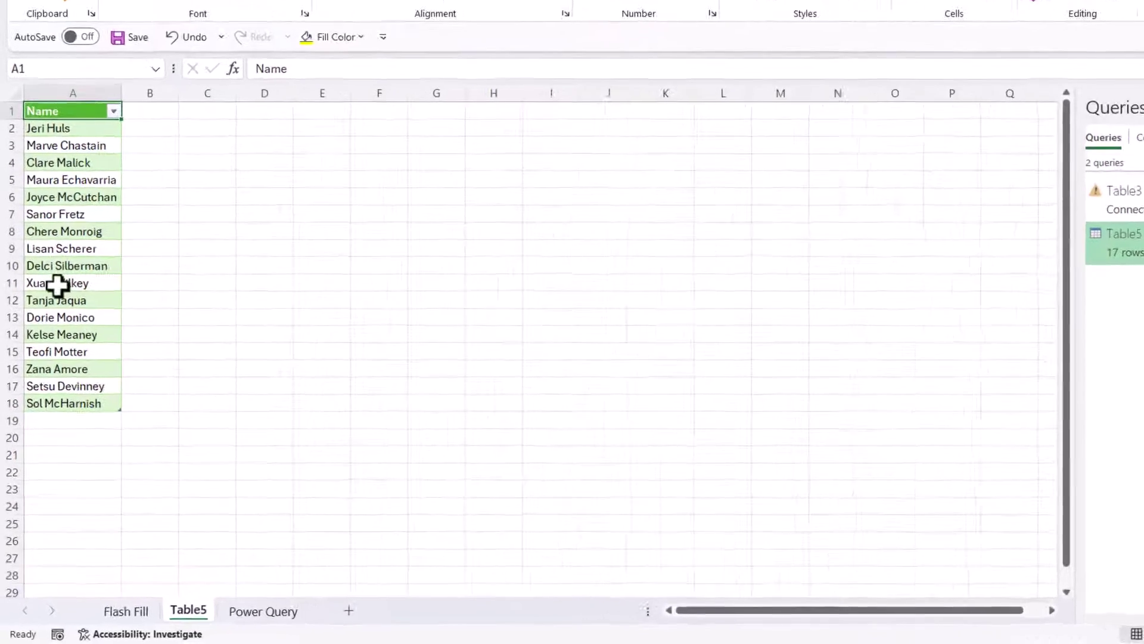
click(62, 257)
right_click(62, 258)
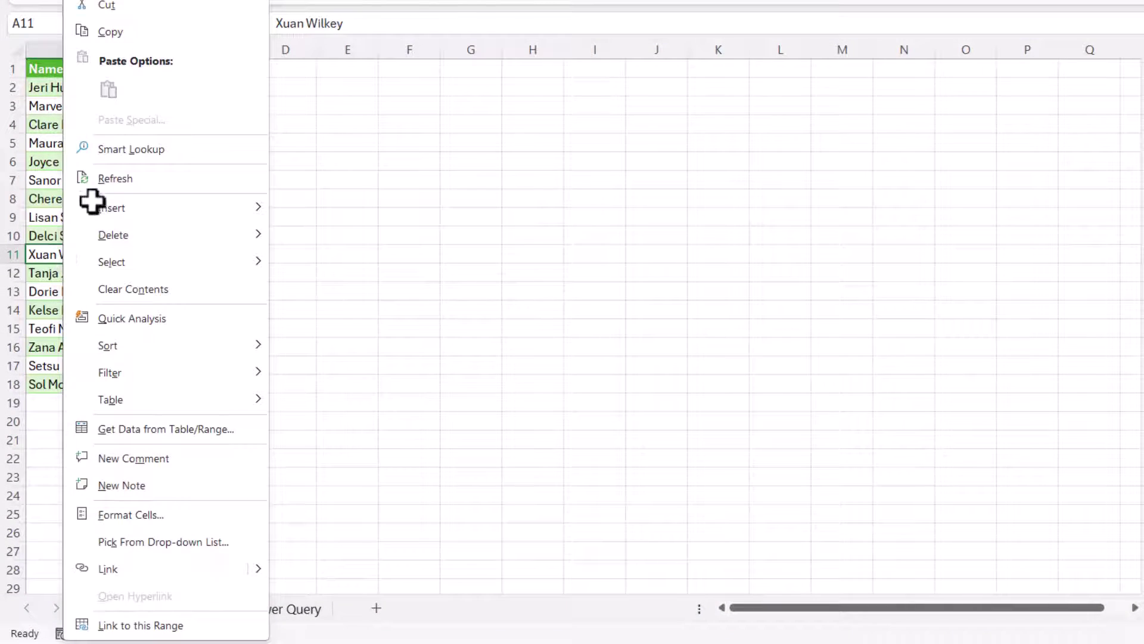
click(113, 178)
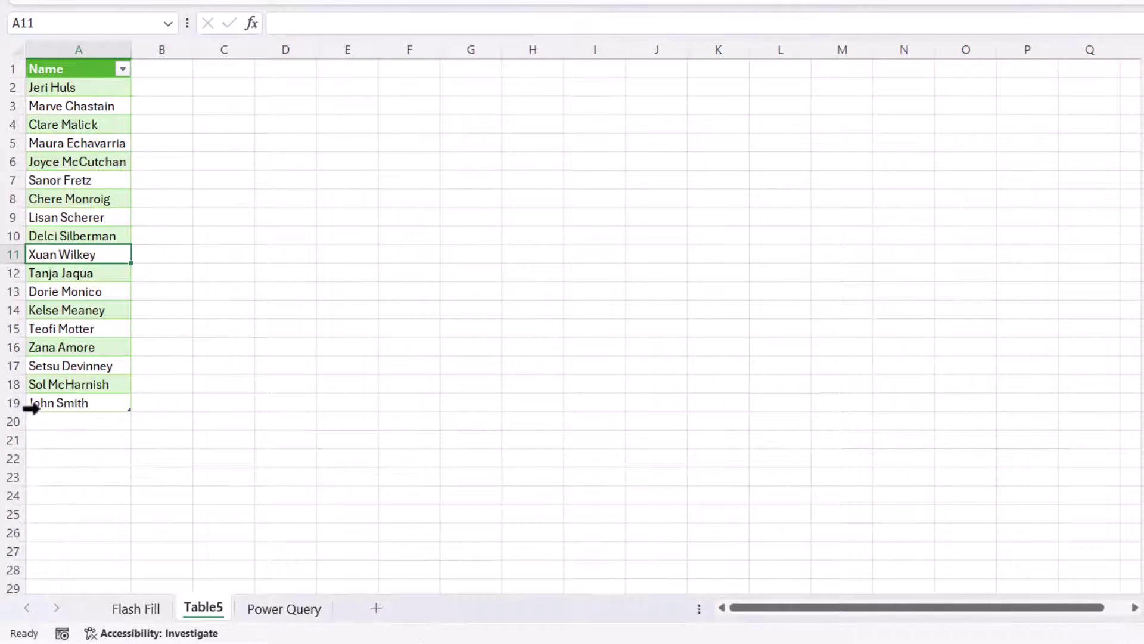